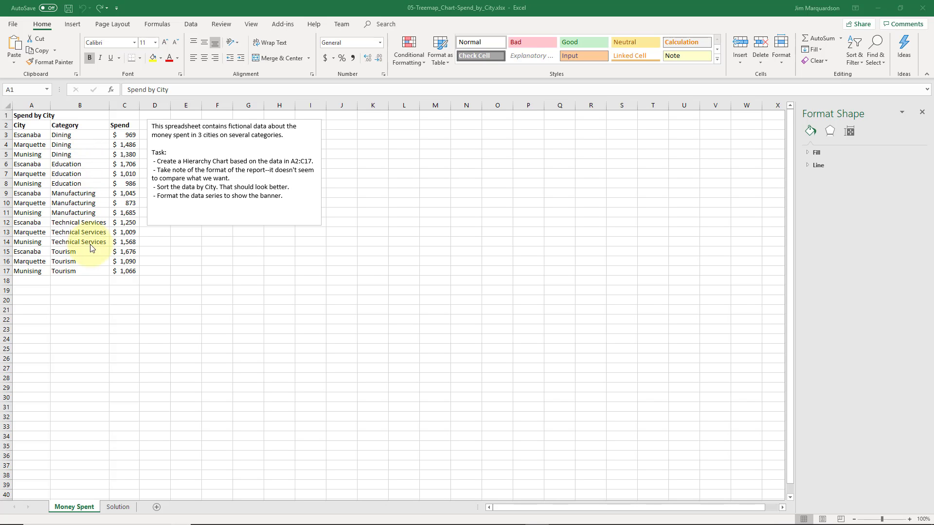
Step: Insert a Treemap chart based on the city, category and spend data in A2:C17
left_click(127, 139)
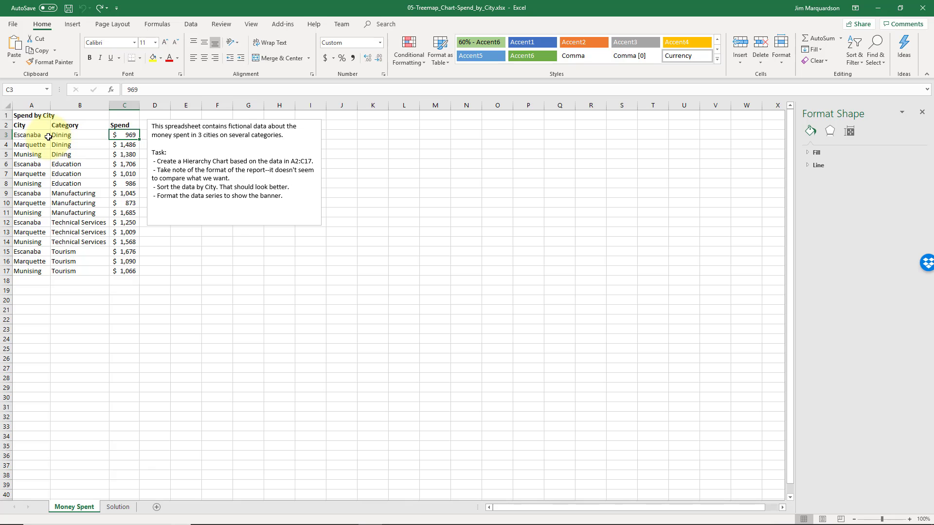
left_click_drag(29, 125, 136, 273)
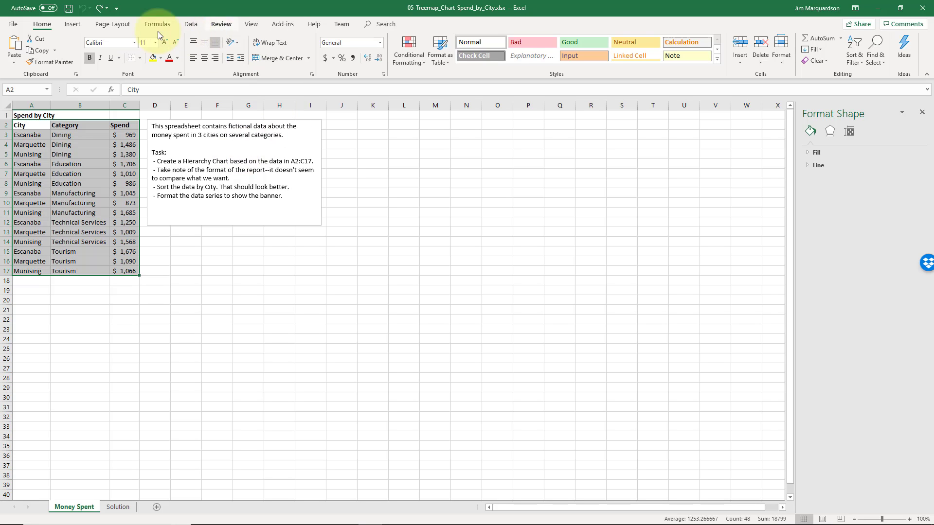
left_click(75, 27)
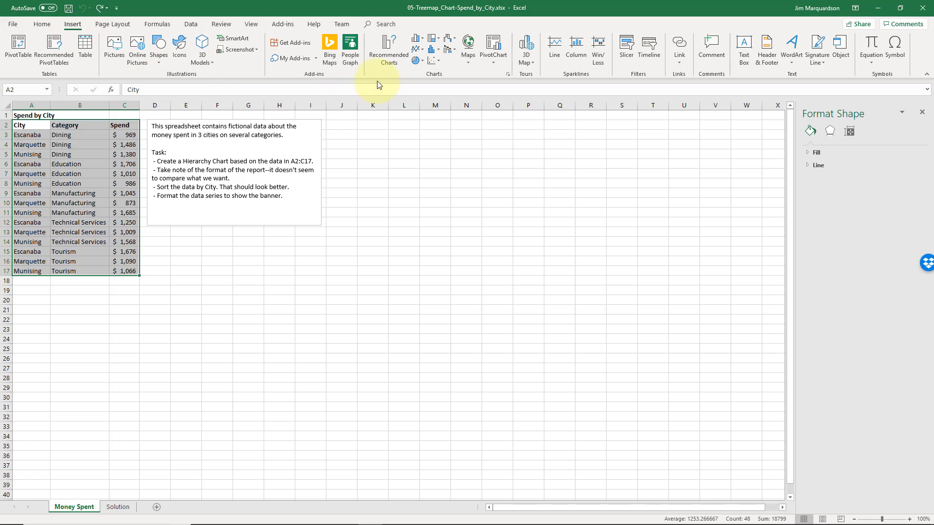
left_click(384, 58)
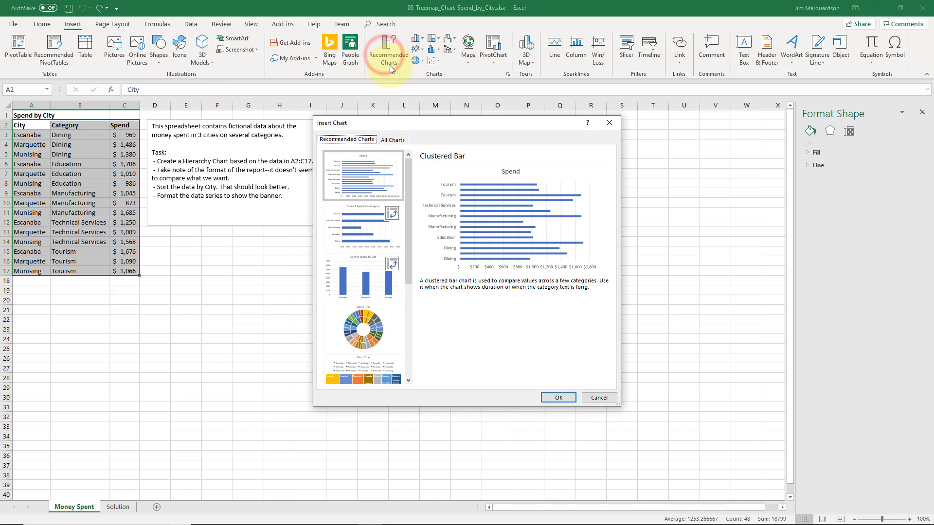
left_click(393, 145)
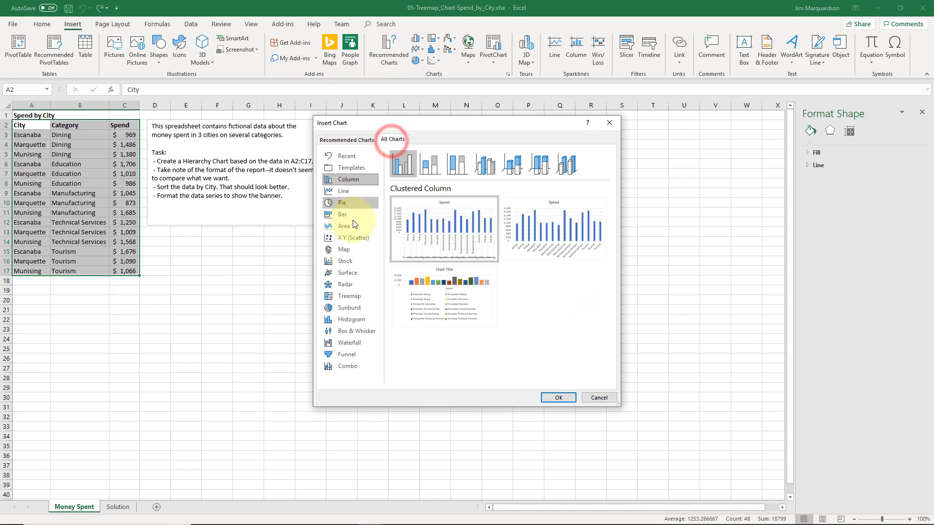
left_click(344, 297)
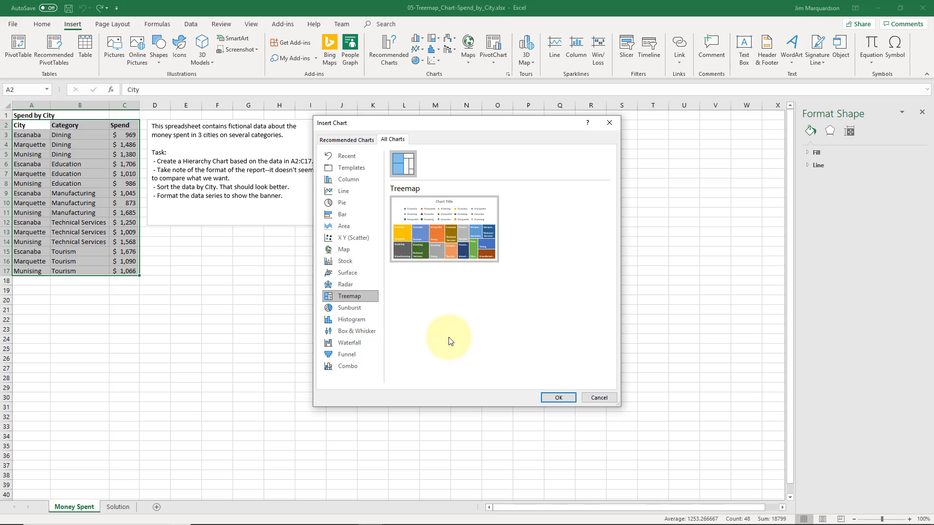
left_click(550, 397)
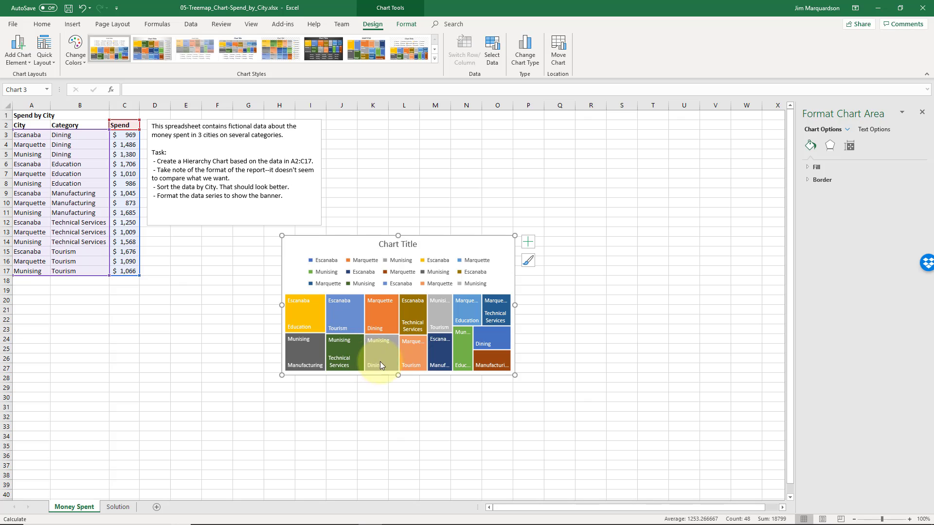
Step: Sort the spending data by City in ascending order so the treemap groups its categories by city
mouse_move(375, 362)
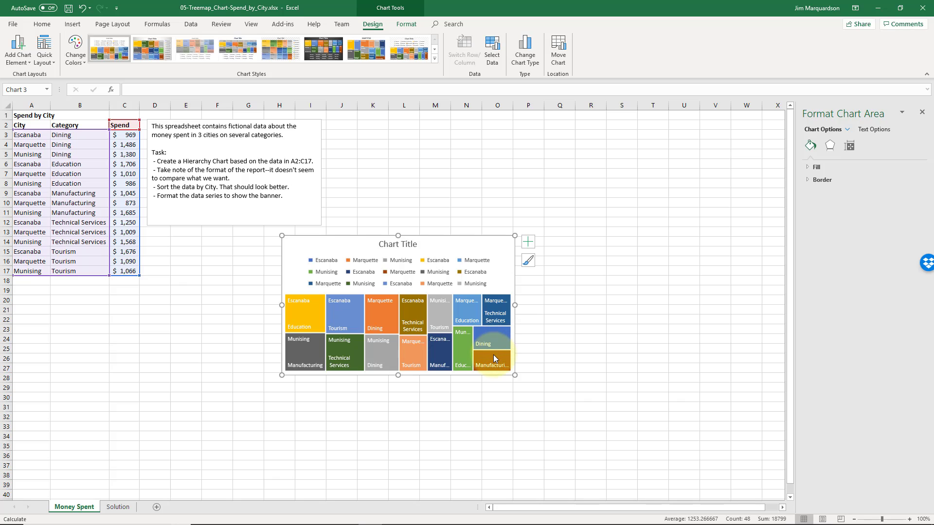
mouse_move(494, 356)
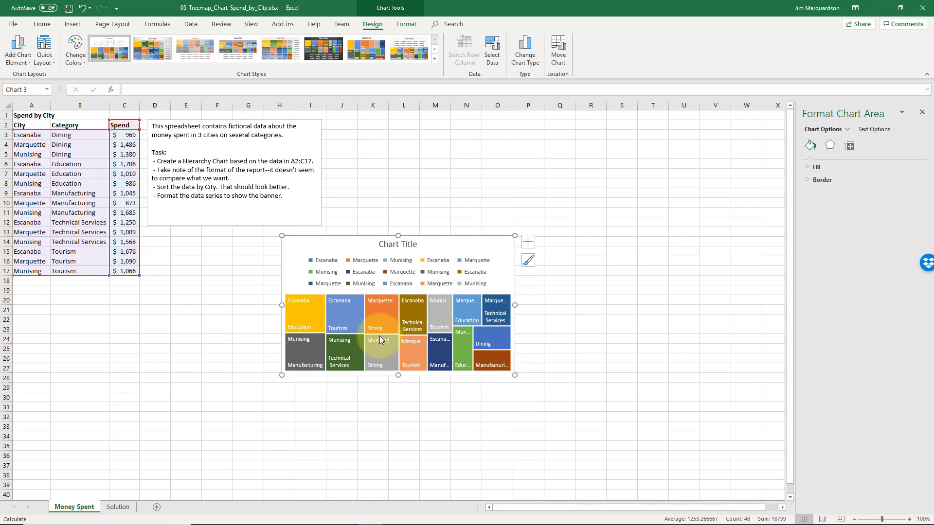
mouse_move(356, 310)
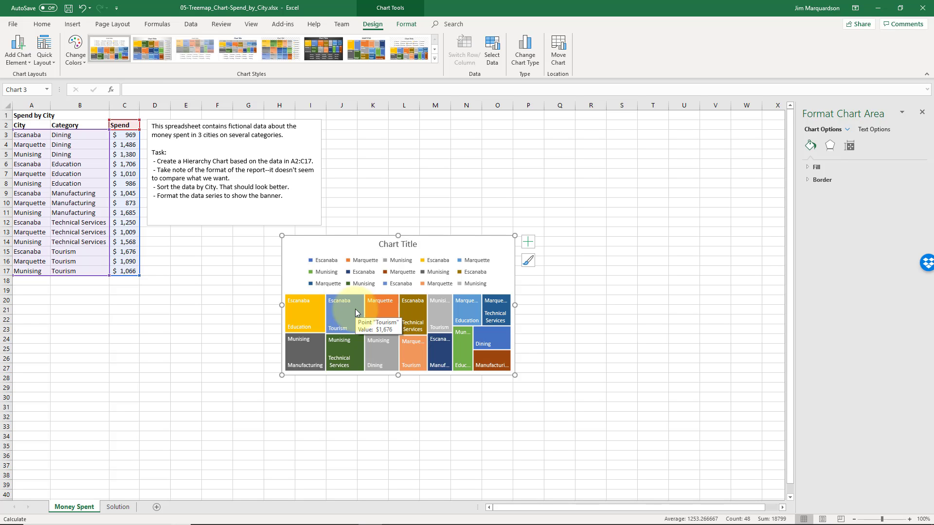
left_click(32, 125)
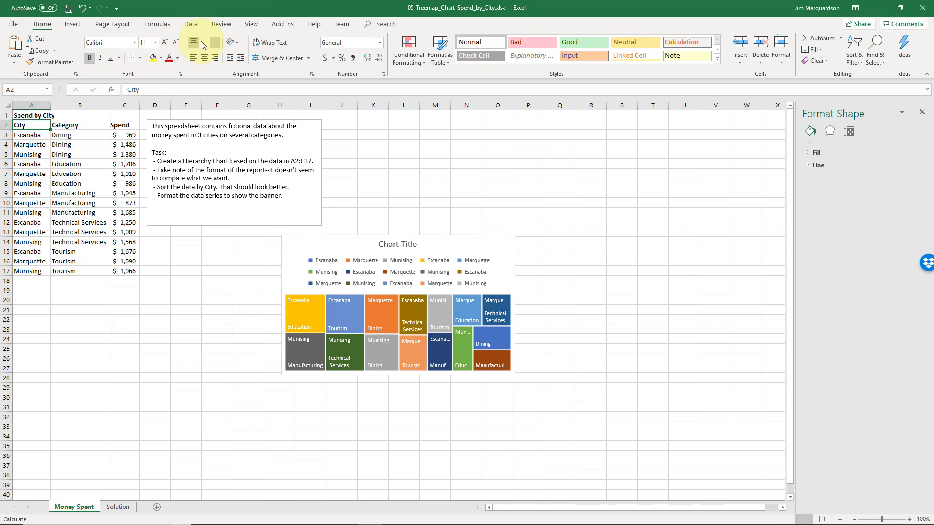
left_click(191, 25)
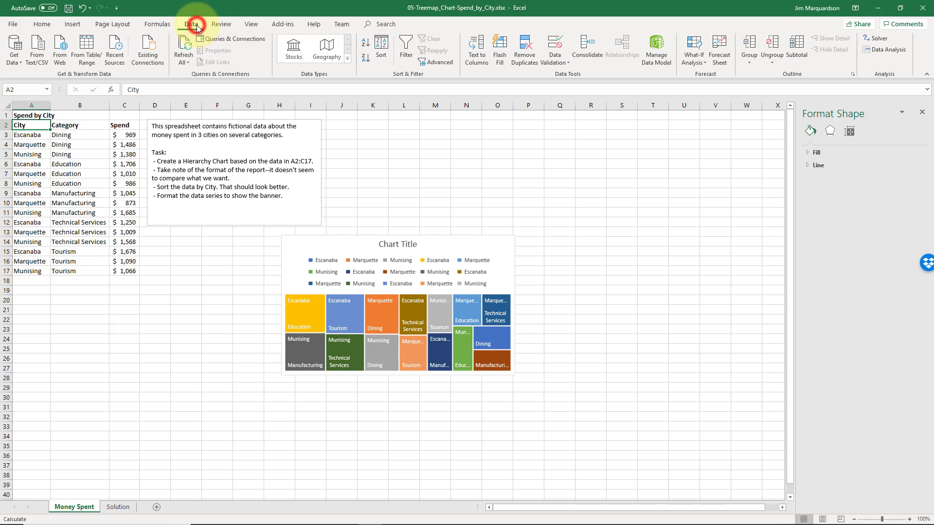
left_click(366, 42)
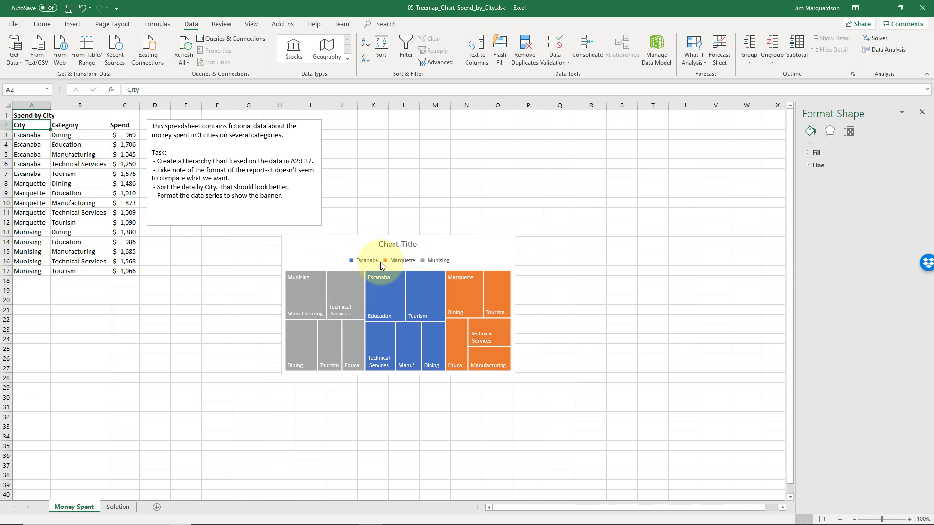
Step: Remove the legend from the treemap chart
left_click(481, 260)
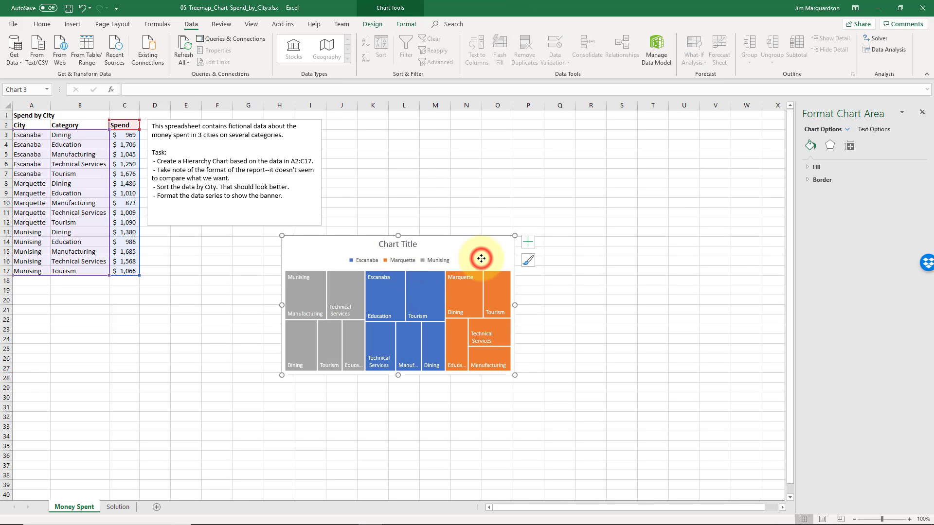
left_click(528, 245)
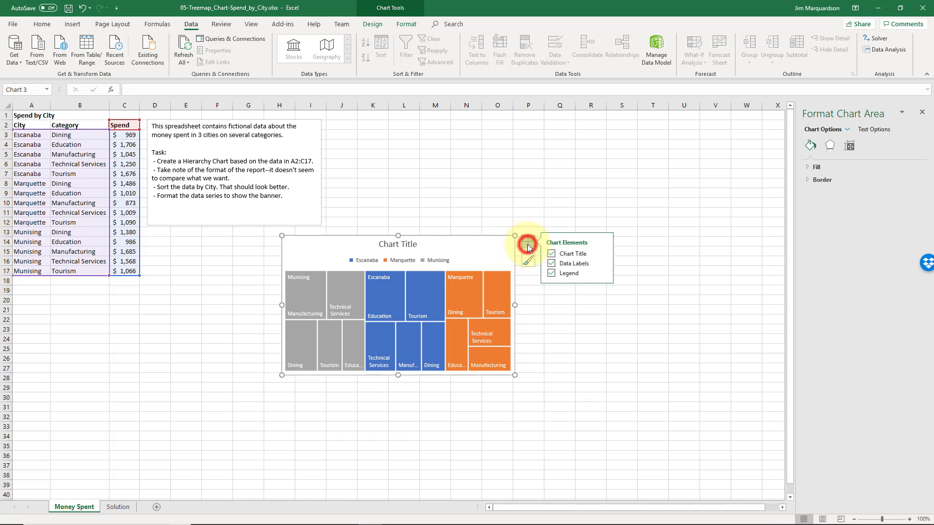
left_click(552, 273)
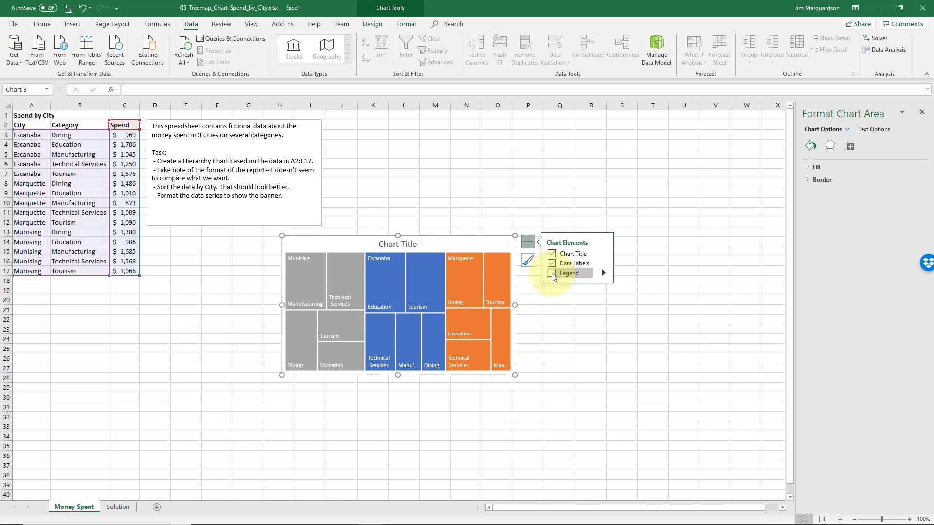
left_click(476, 206)
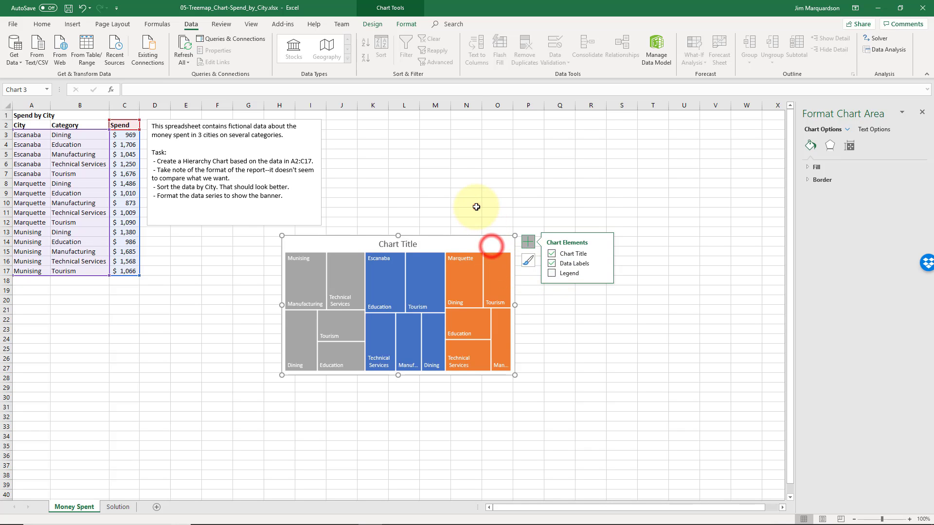
Step: Format the treemap's data series to show the city labels as a Banner
left_click(468, 271)
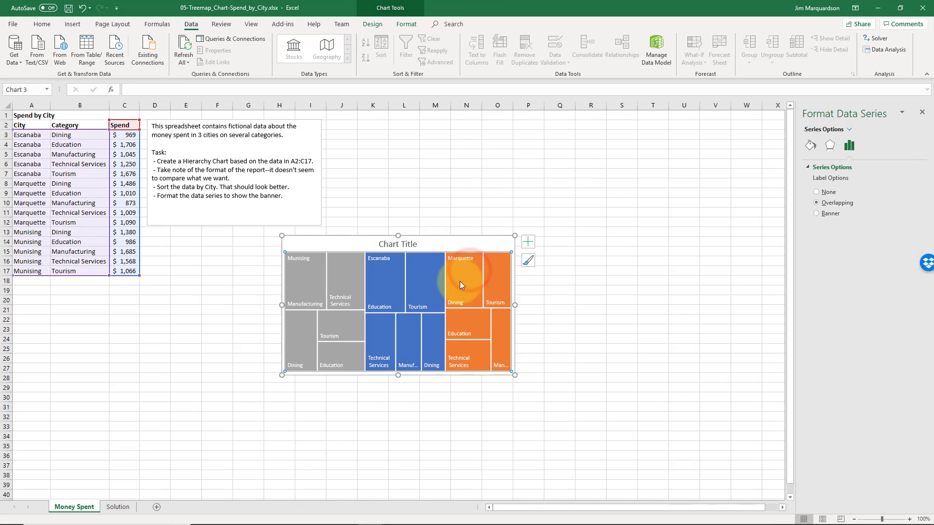
right_click(312, 275)
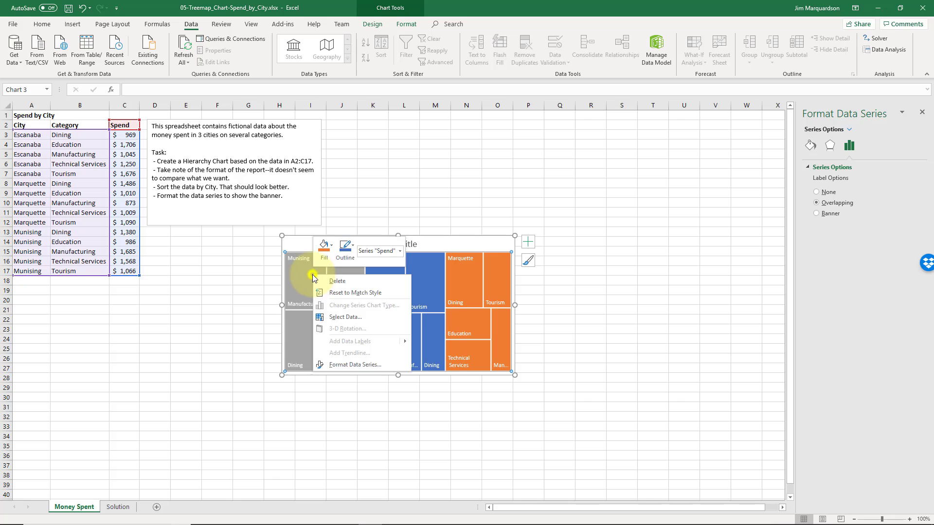
left_click(346, 366)
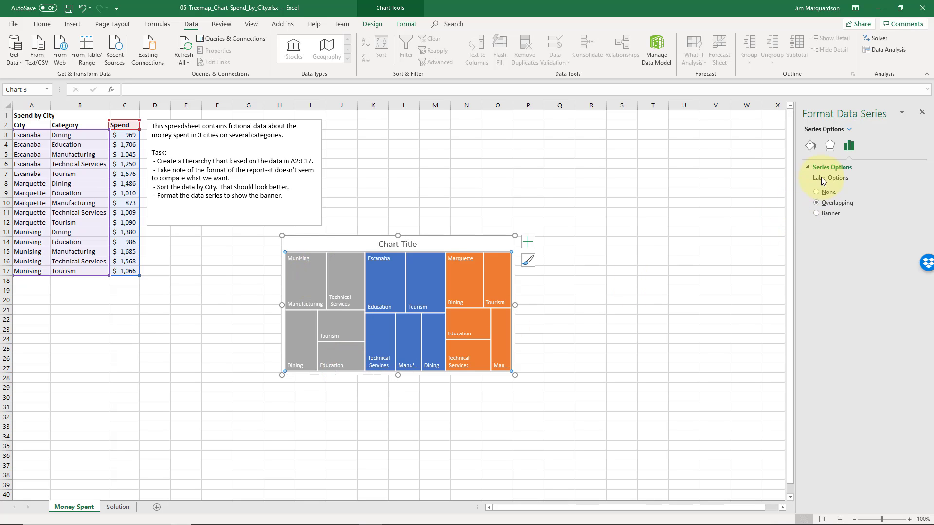
left_click(817, 215)
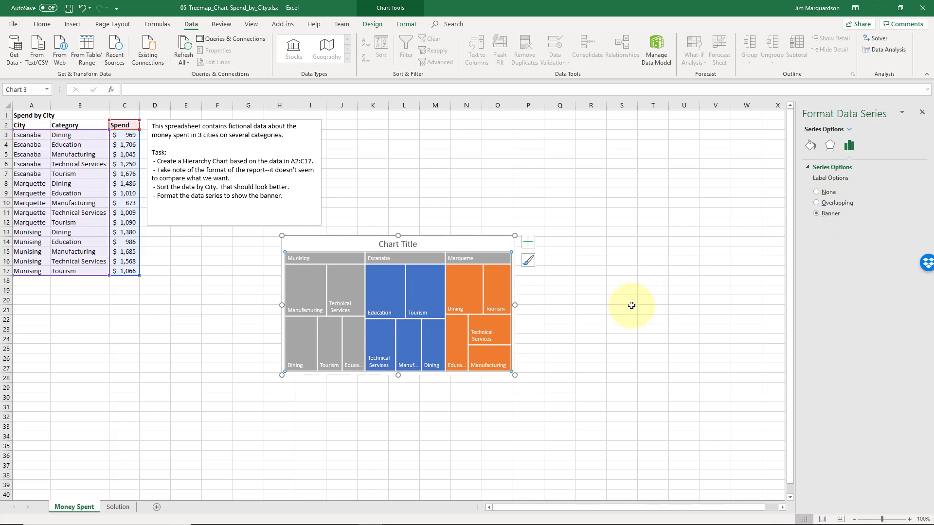
left_click(578, 321)
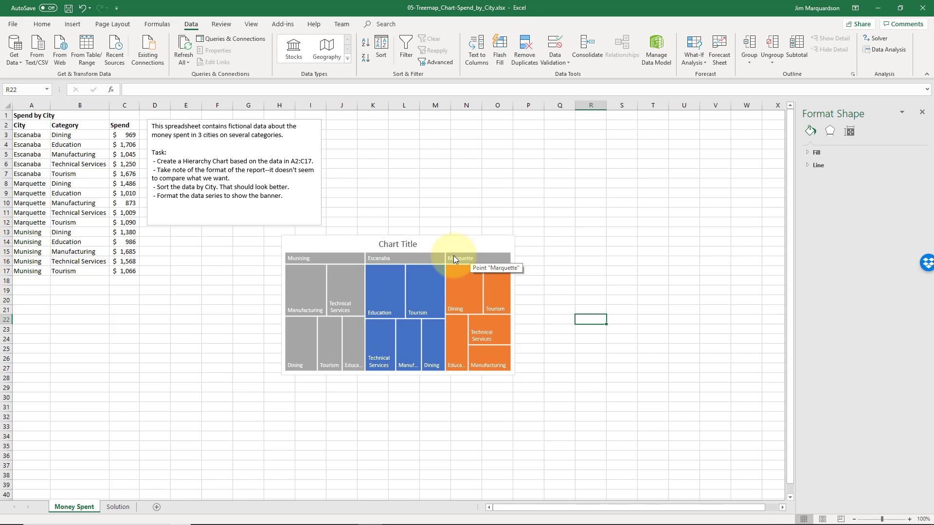
Step: Change the treemap's chart title to "City Spending by Category"
mouse_move(447, 273)
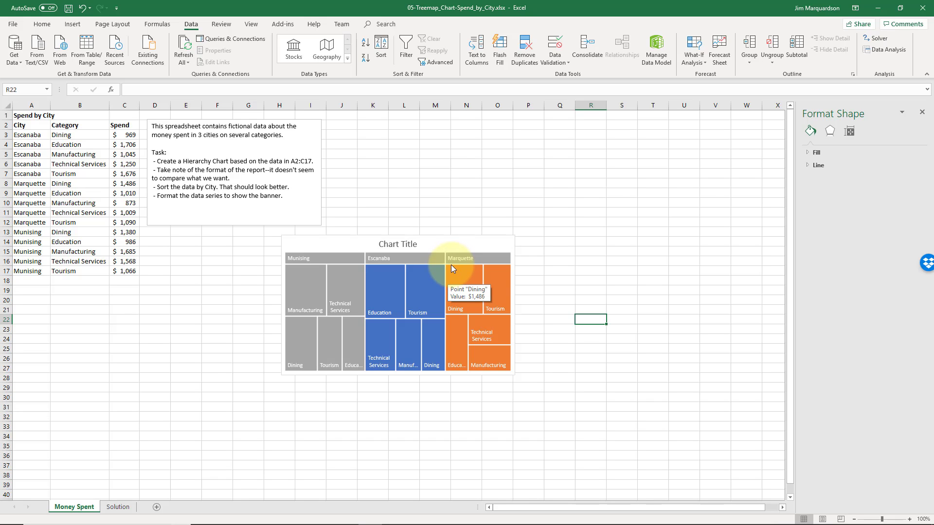
left_click(382, 243)
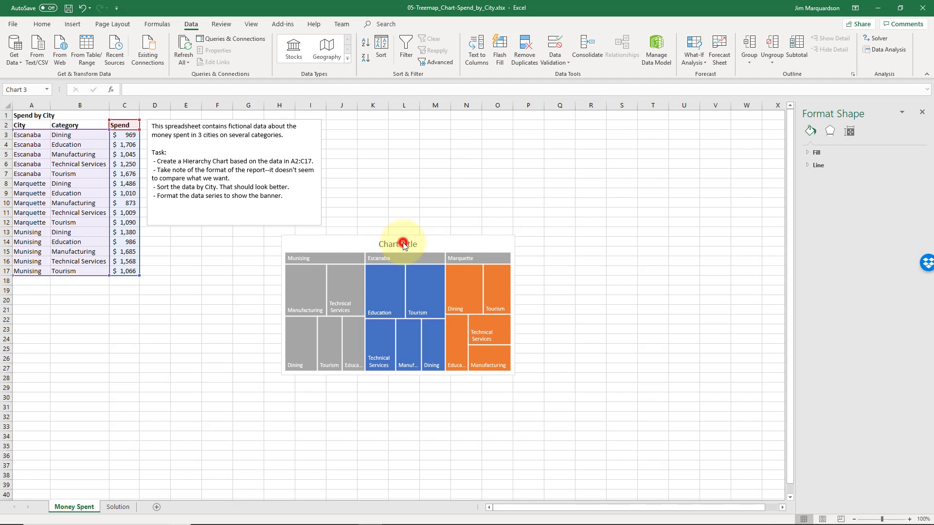
left_click(405, 245)
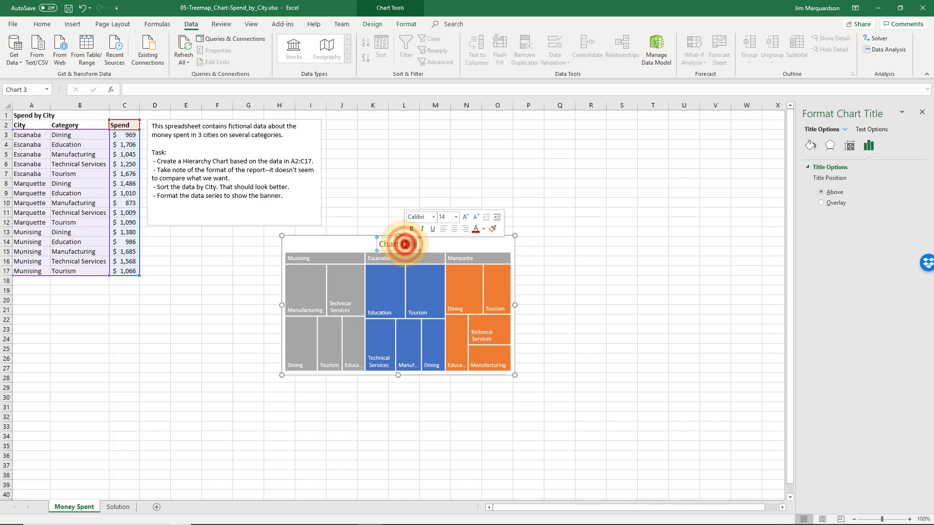
key("End")
key("BackSpace")
key("BackSpace")
key("BackSpace")
key("BackSpace")
key("BackSpace")
key("BackSpace")
key("BackSpace")
key("BackSpace")
key("BackSpace")
key("BackSpace")
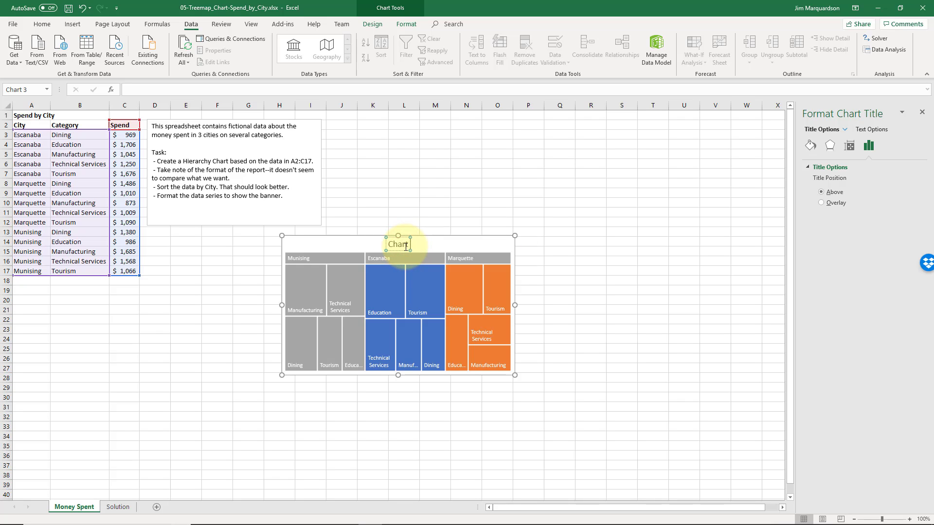
type("ity SPending")
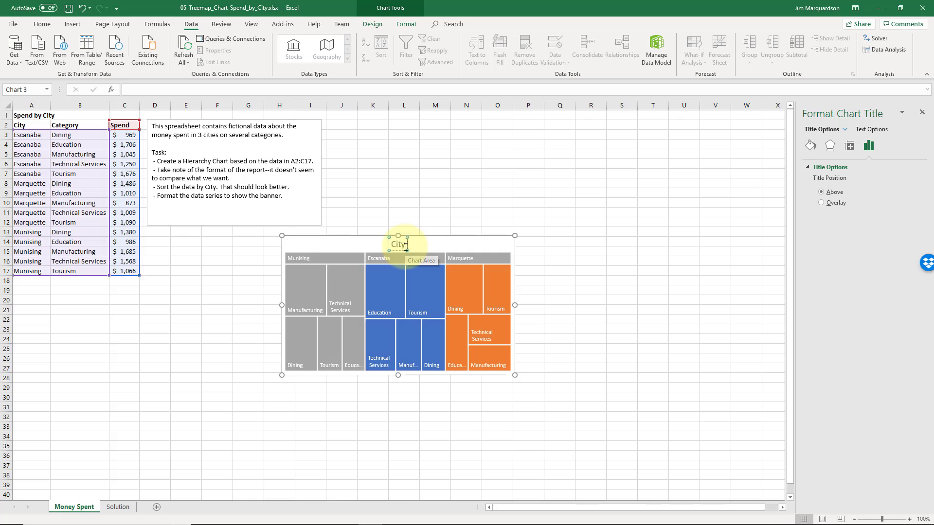
key("BackSpace")
key("BackSpace")
key("BackSpace")
key("BackSpace")
key("BackSpace")
key("BackSpace")
key("BackSpace")
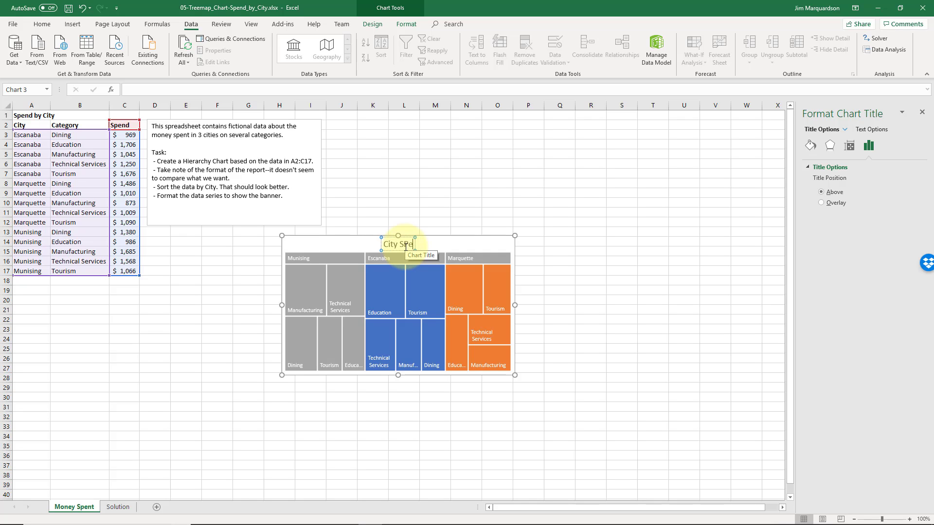
type("pending by")
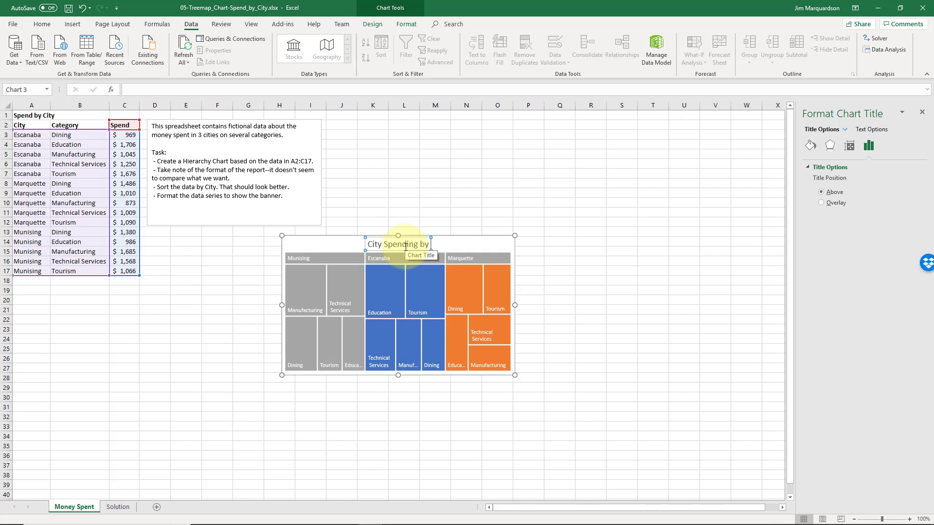
type(" Category")
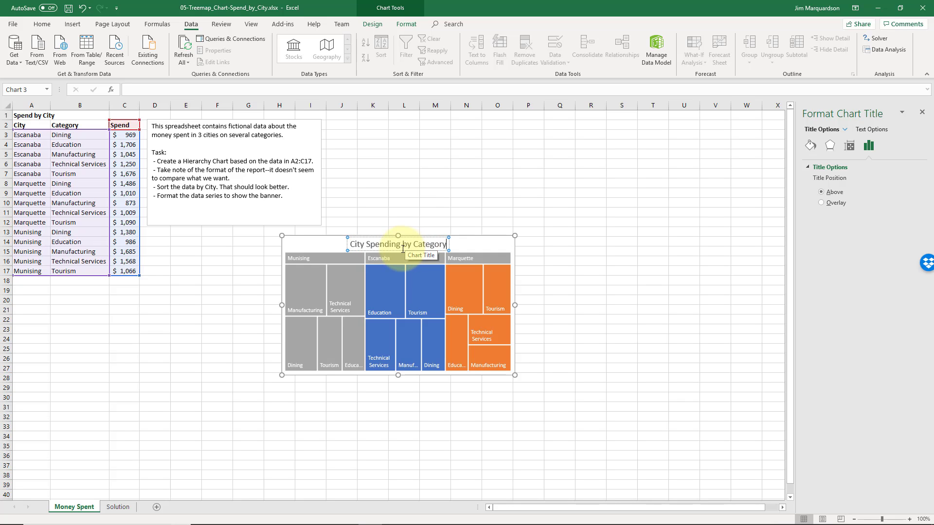
left_click(460, 212)
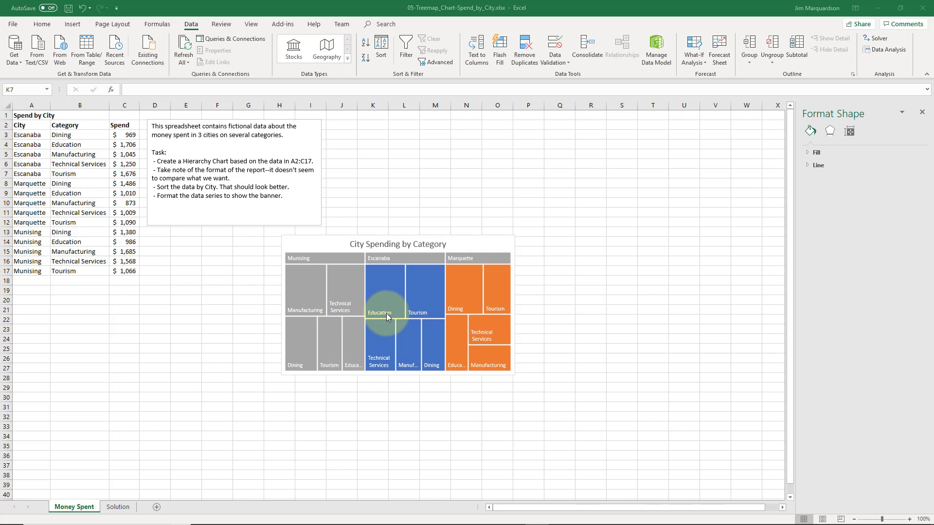
Step: Format the treemap's data labels to show the Value together with the Category Name, leaving out the Series Name
left_click(489, 290)
left_click(495, 287)
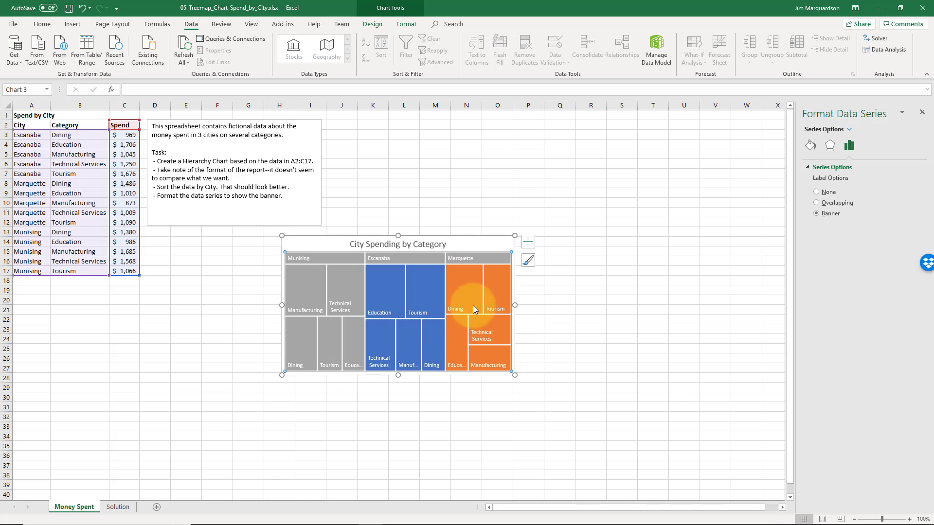
left_click(528, 244)
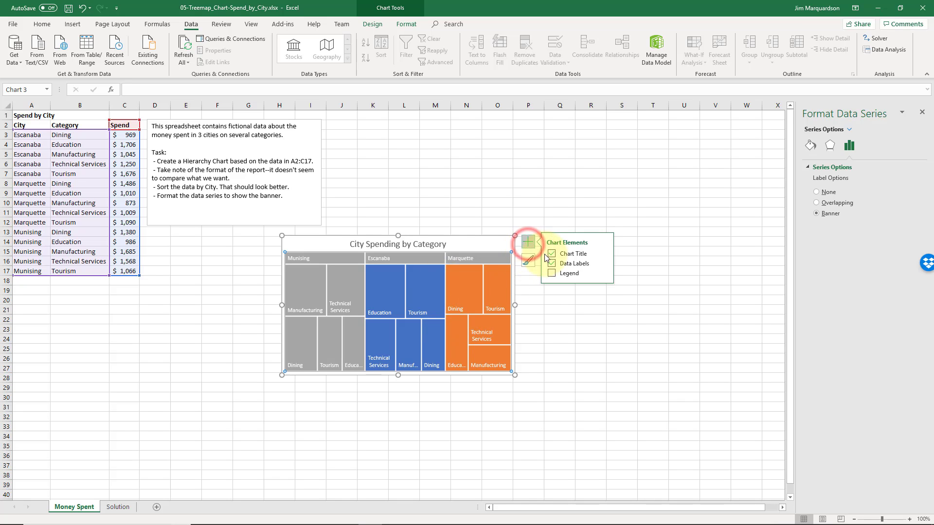
left_click(605, 265)
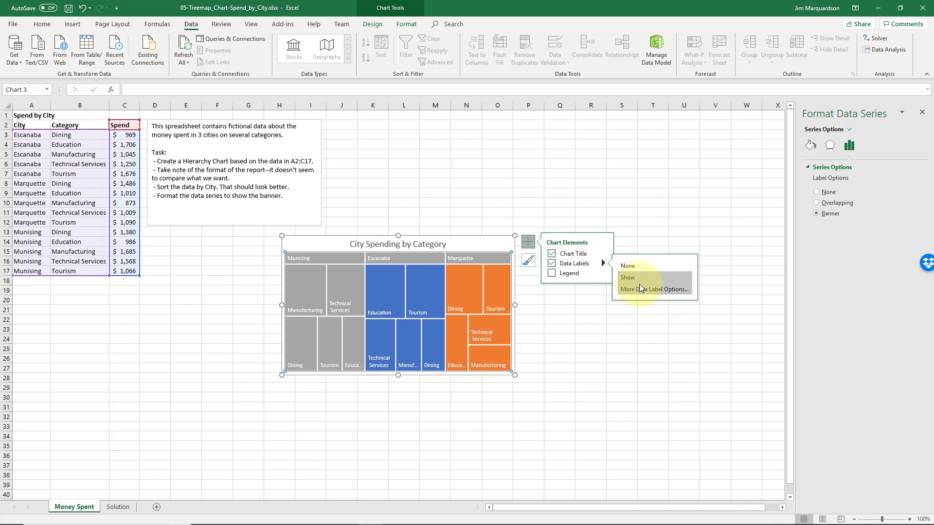
left_click(644, 290)
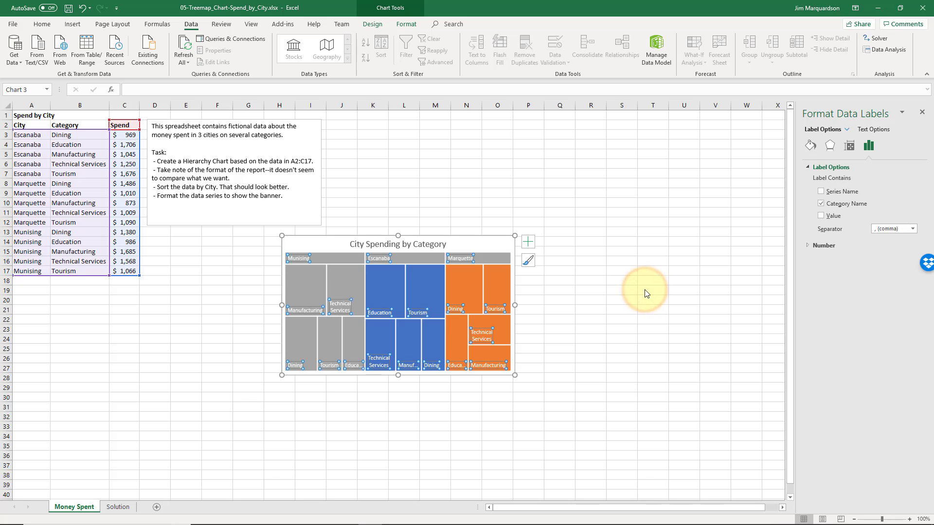
left_click(822, 194)
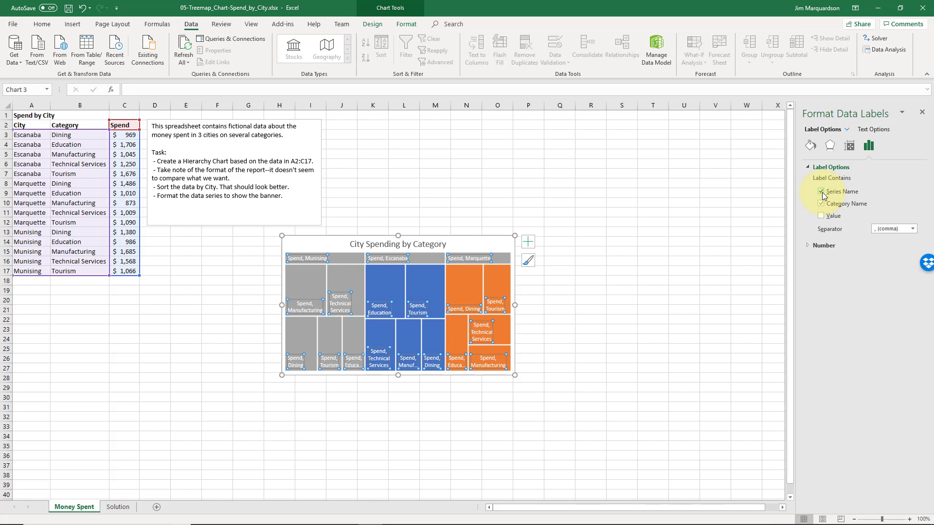
left_click(822, 193)
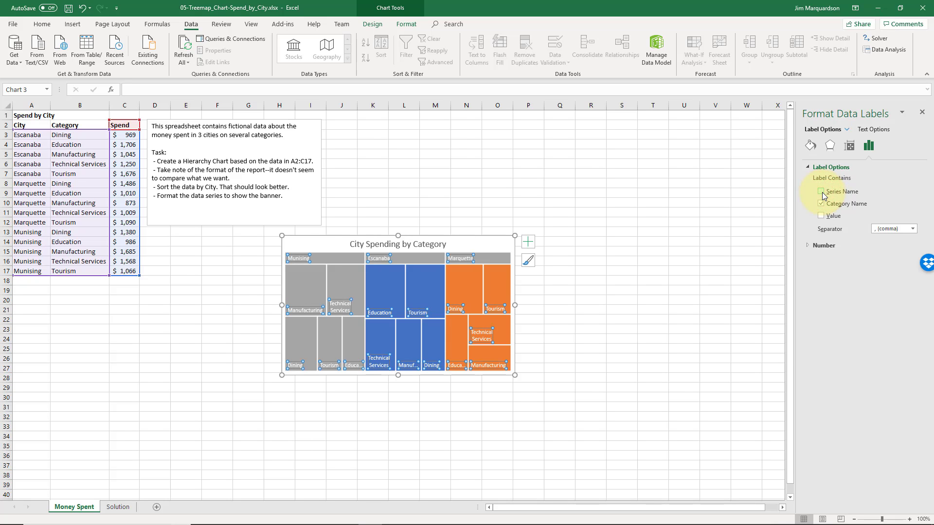
left_click(821, 215)
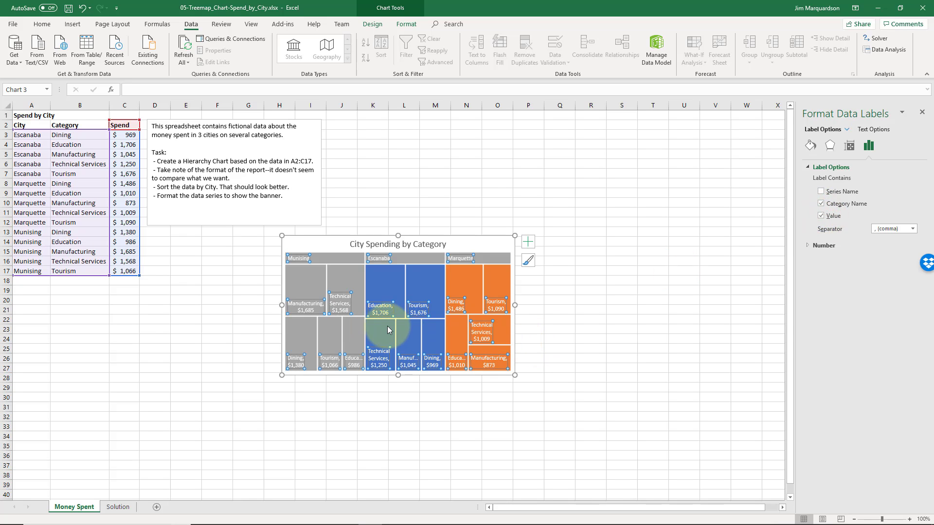
mouse_move(387, 327)
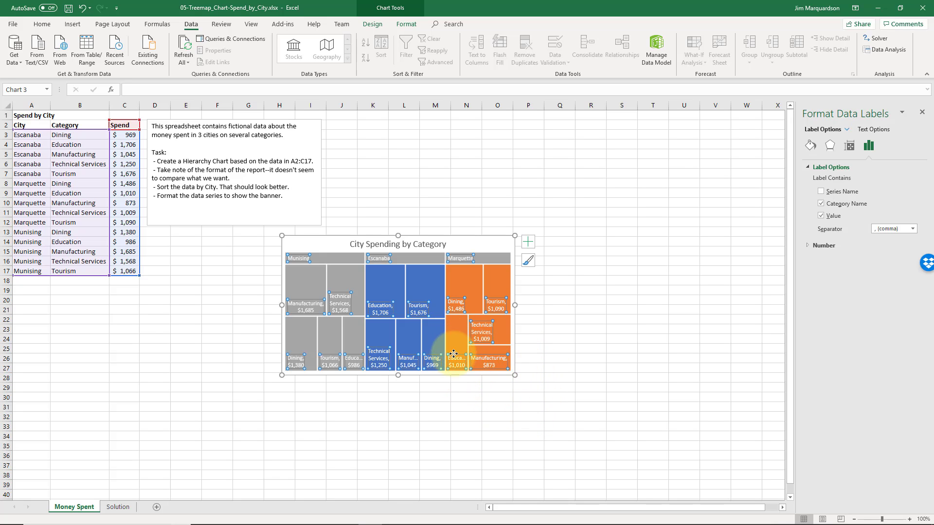
left_click(525, 353)
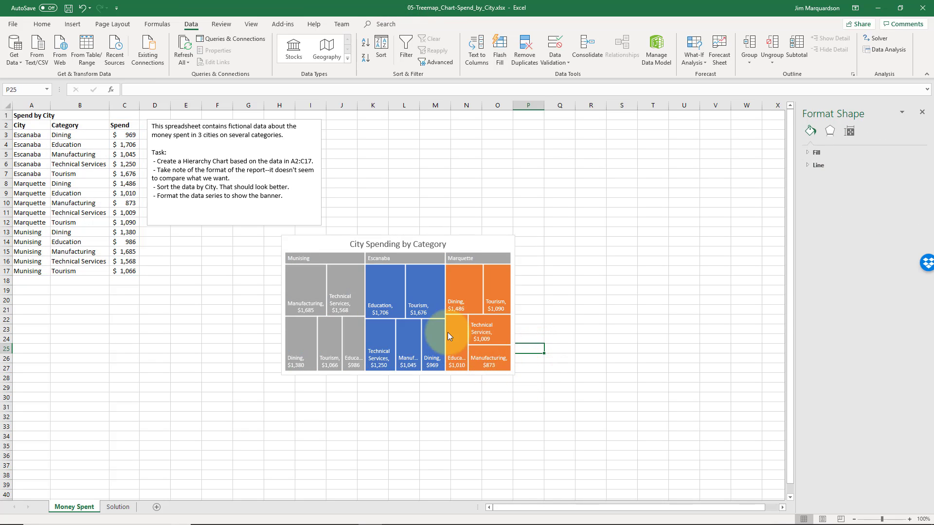
mouse_move(477, 360)
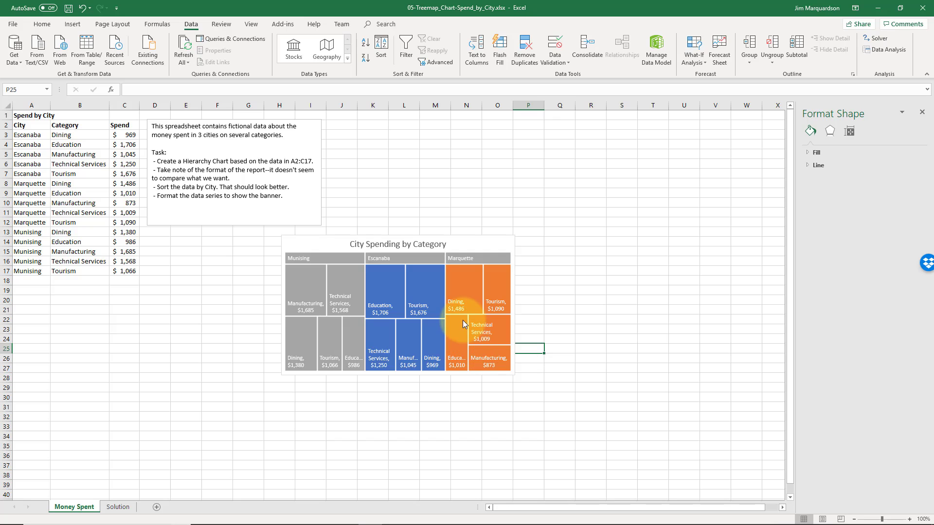
mouse_move(463, 321)
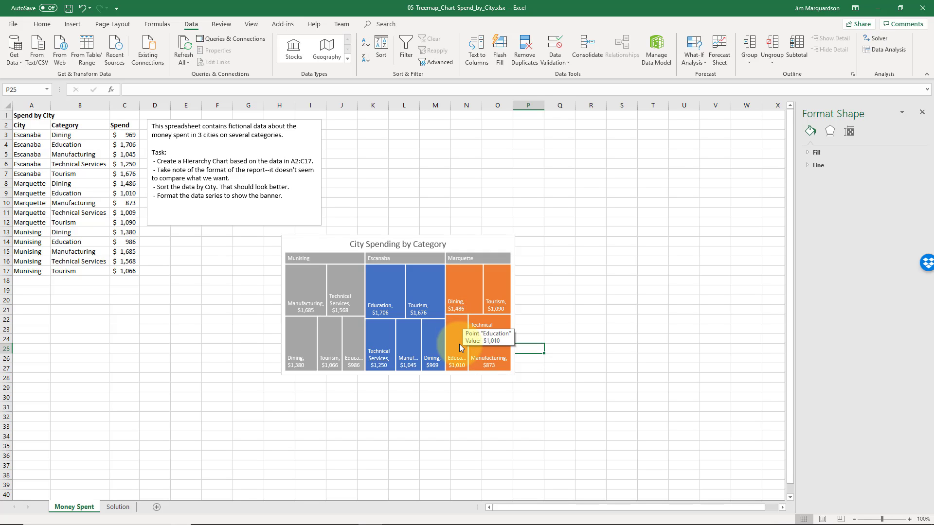